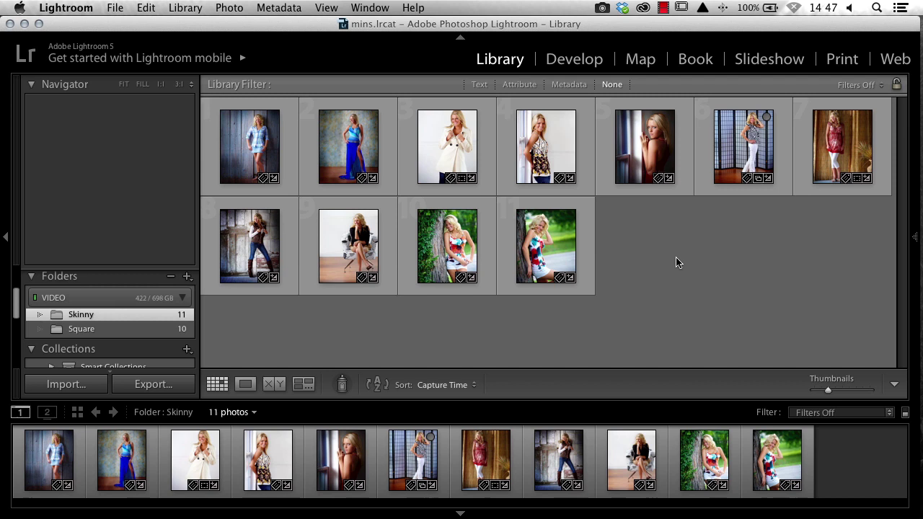
# - Select all 11 Skinny portraits and bring up the crop aspect ratio list in Develop
pyautogui.click(229, 122)
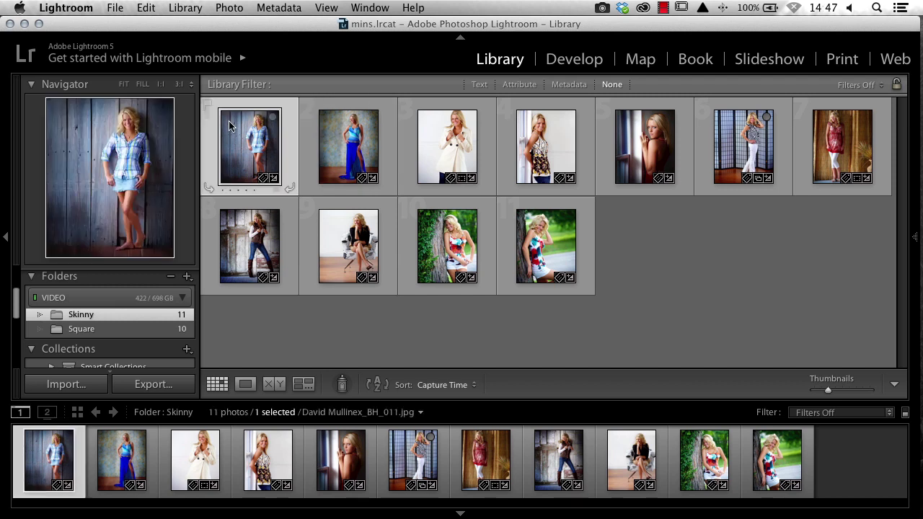
pyautogui.press('super+a')
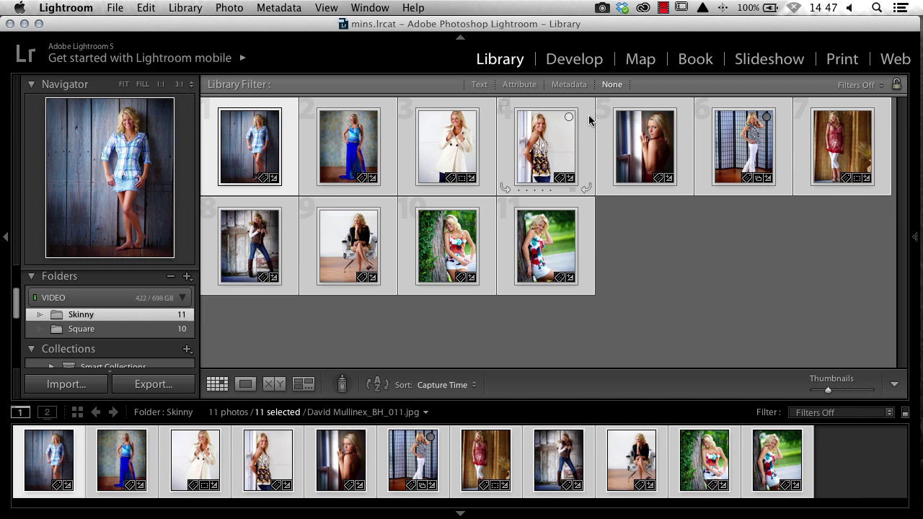
pyautogui.click(575, 59)
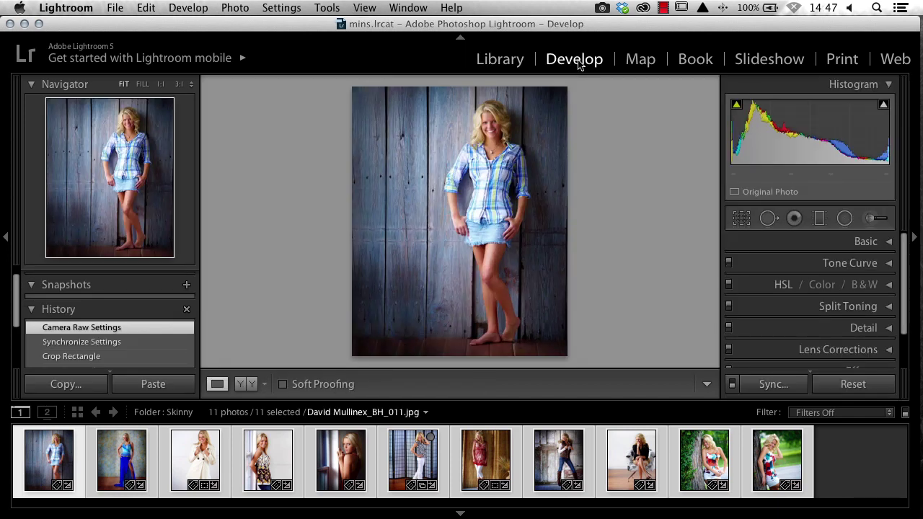
pyautogui.click(743, 221)
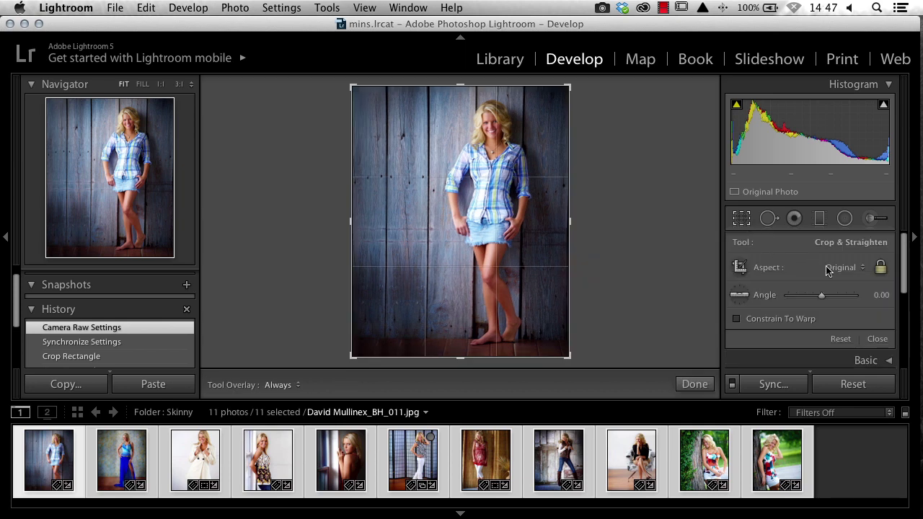
pyautogui.click(855, 271)
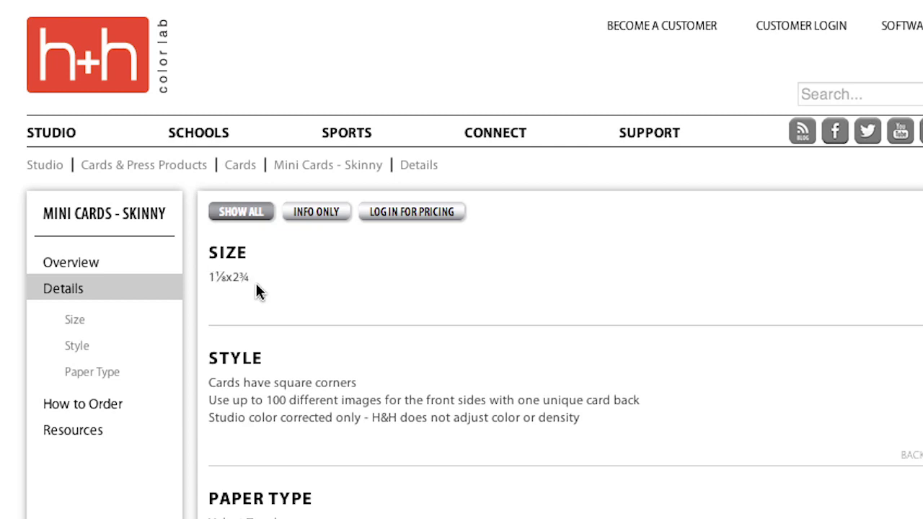
# - Give the first portrait's crop a custom 1.125 x 2.75 aspect ratio
pyautogui.click(28, 31)
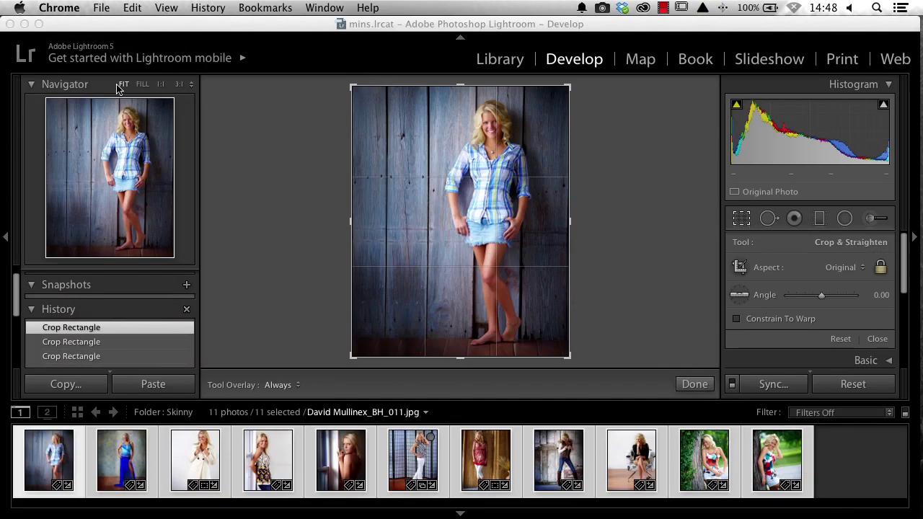
pyautogui.click(840, 268)
pyautogui.click(830, 394)
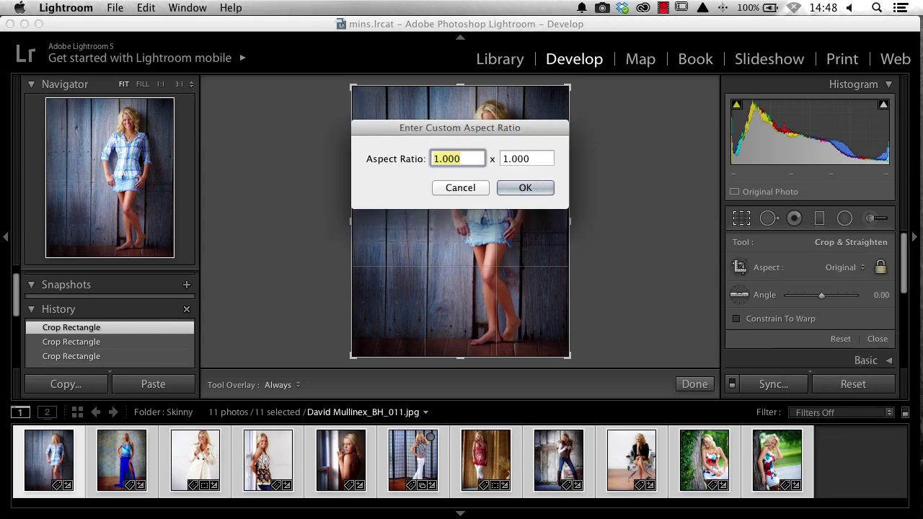
pyautogui.write('1.125')
pyautogui.press('Tab')
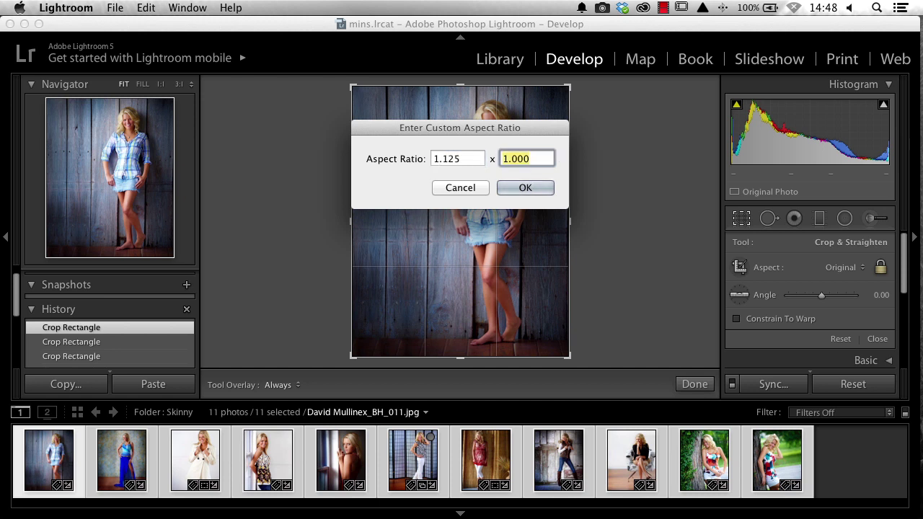
pyautogui.write('2.75')
pyautogui.click(516, 188)
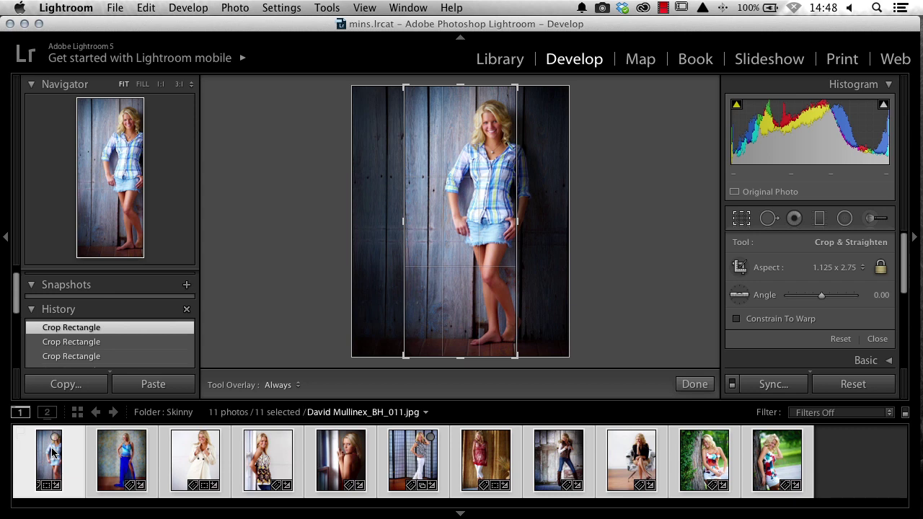
# - Synchronize the 1.125 x 2.75 crop across all 11 selected portraits
pyautogui.click(769, 384)
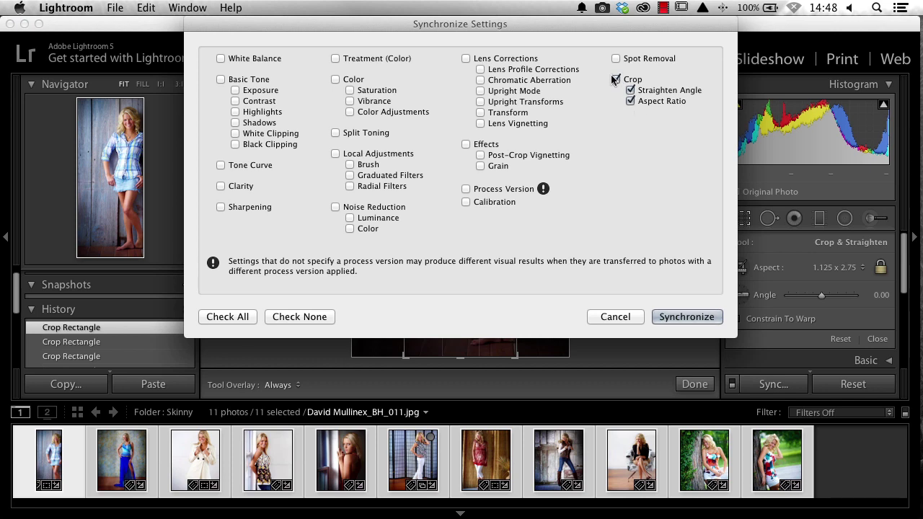
pyautogui.click(691, 317)
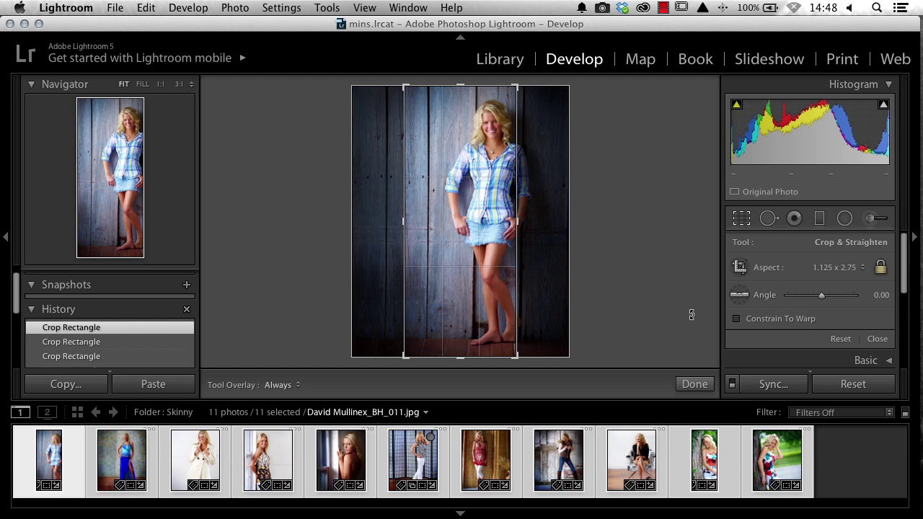
pyautogui.click(113, 459)
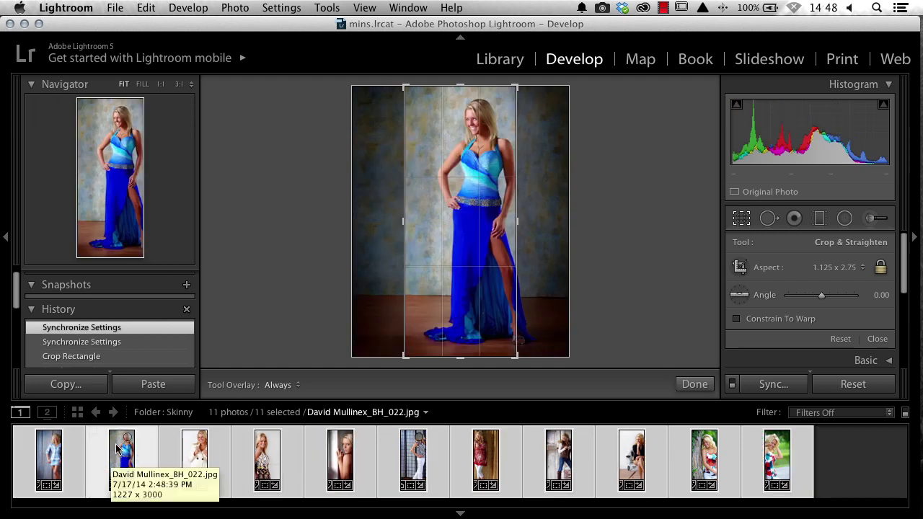
# - Shift the blue-dress portrait BH_022 left within its crop frame
pyautogui.click(141, 471)
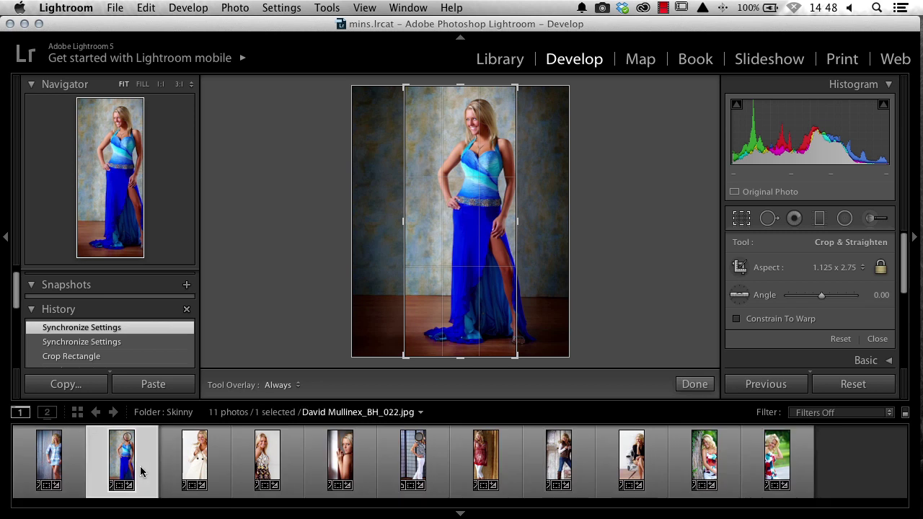
pyautogui.moveTo(472, 159); pyautogui.dragTo(434, 182)
pyautogui.click(202, 450)
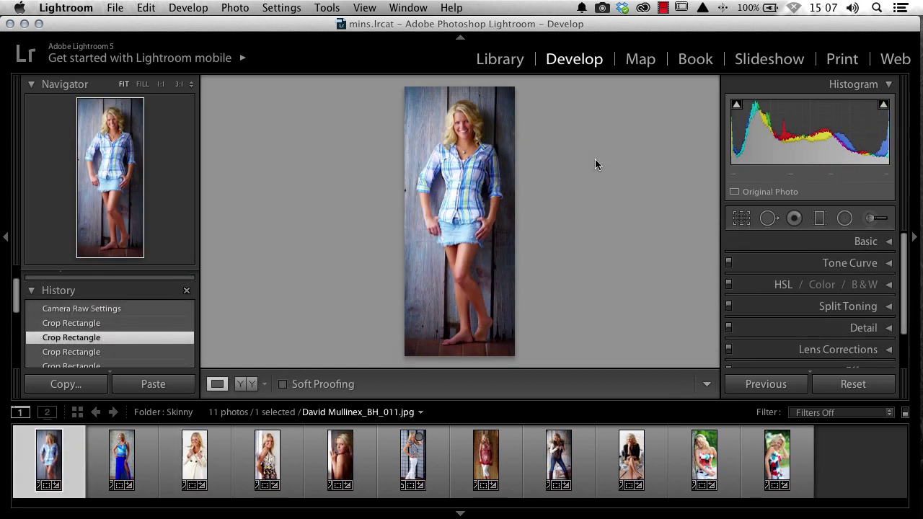
pyautogui.press('super+a')
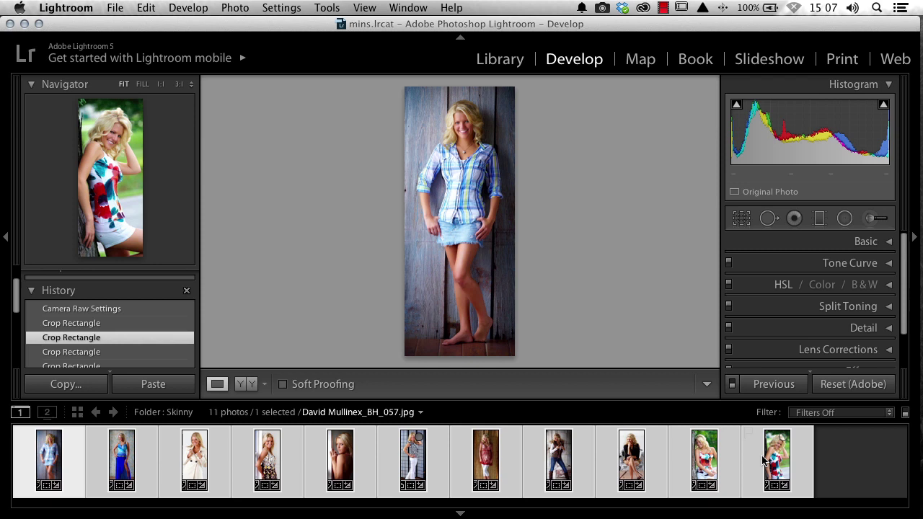
pyautogui.rightClick(764, 462)
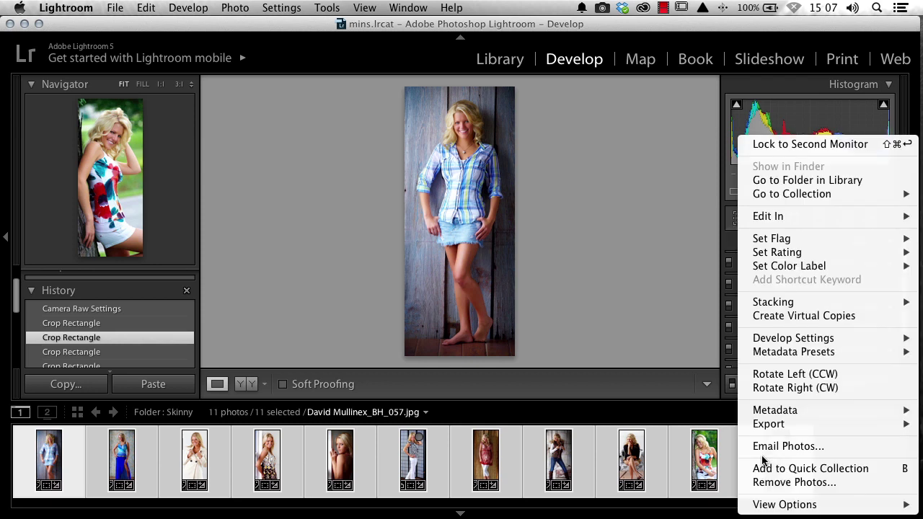
pyautogui.moveTo(769, 424)
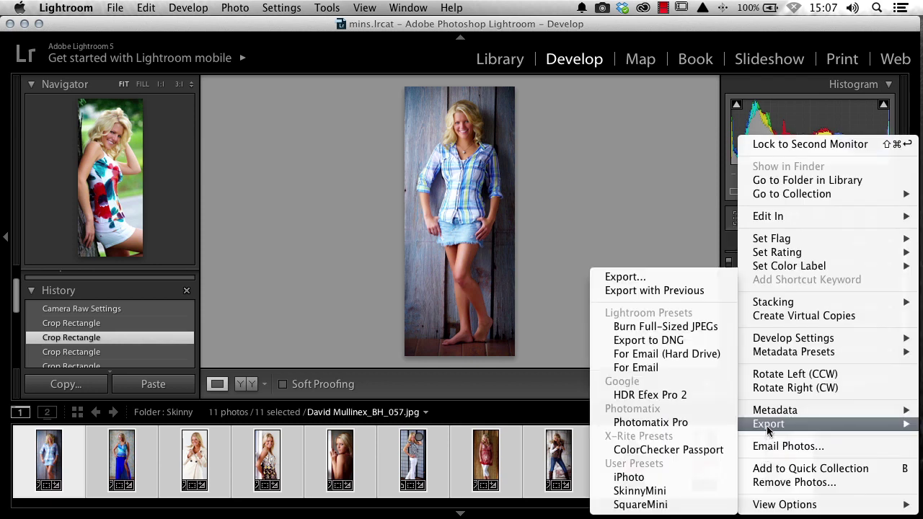
pyautogui.click(635, 275)
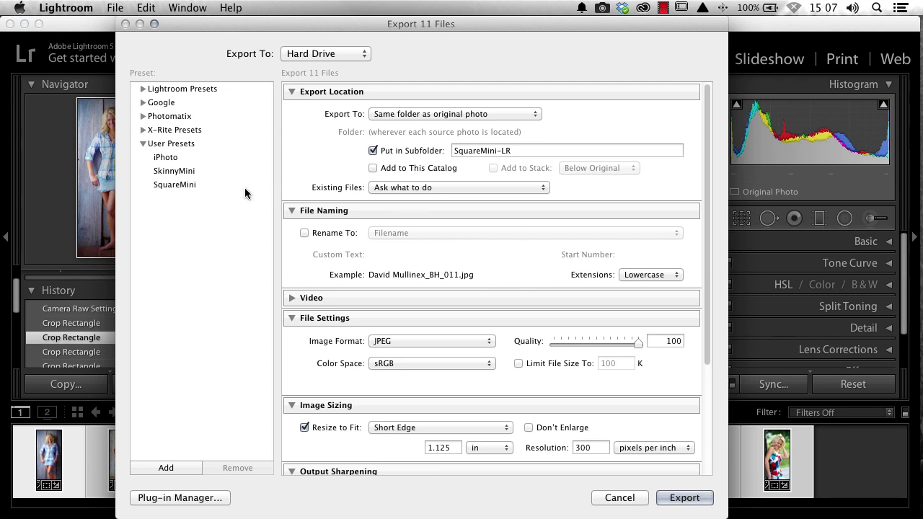
pyautogui.click(174, 172)
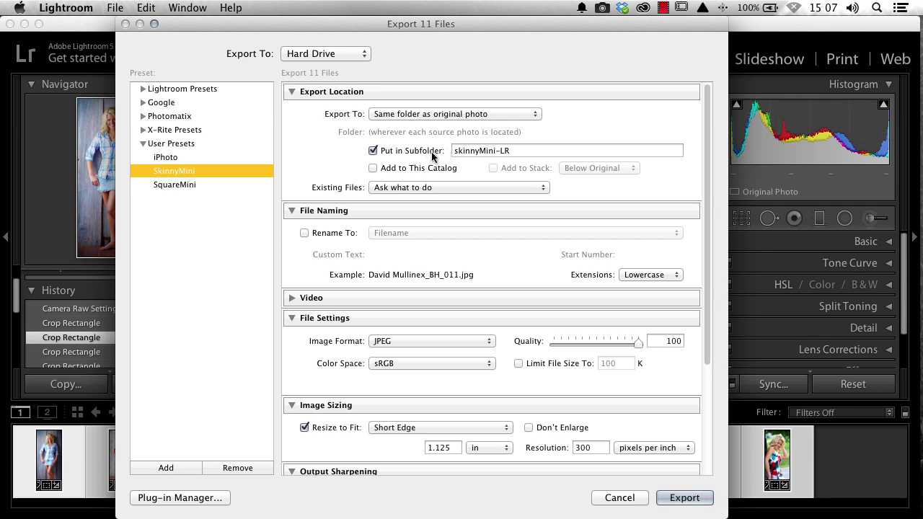
pyautogui.scroll(-3, 490, 157)
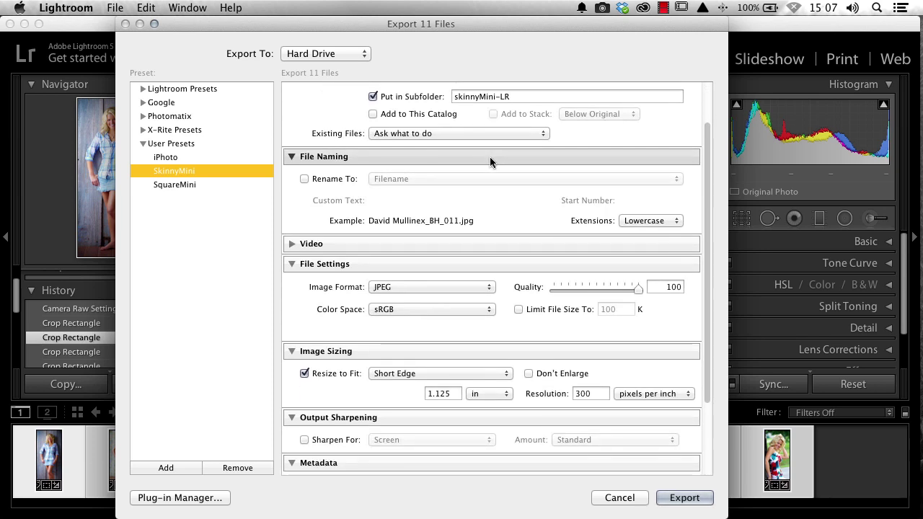
pyautogui.scroll(-4, 489, 162)
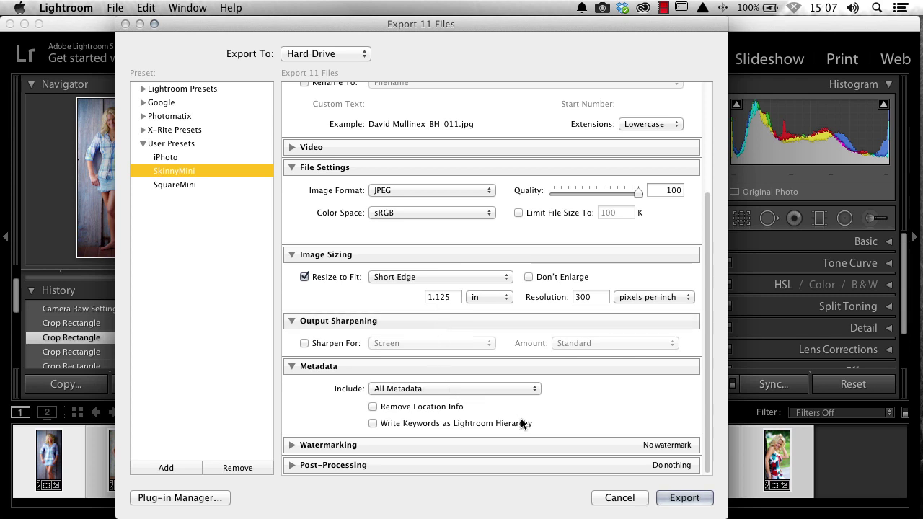
pyautogui.click(616, 498)
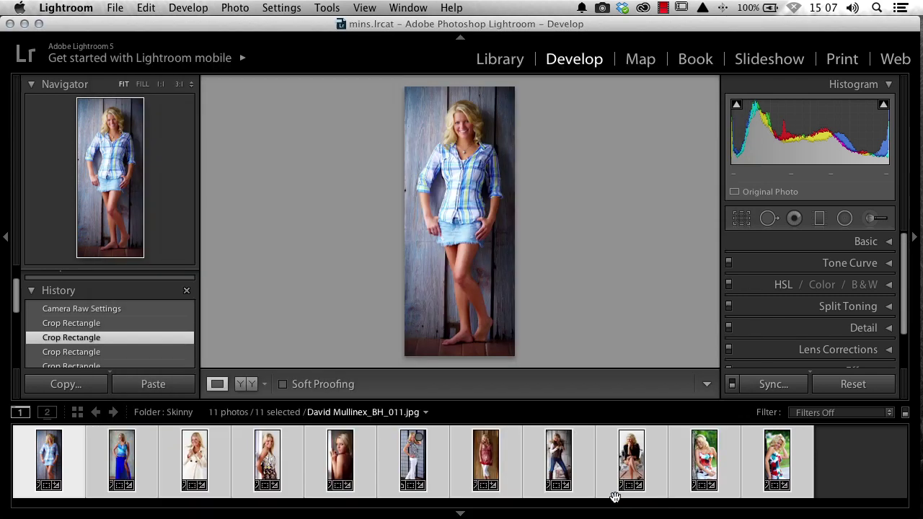
# - Export all 11 selected portraits using the SkinnyMini export preset
pyautogui.rightClick(477, 456)
pyautogui.moveTo(526, 426)
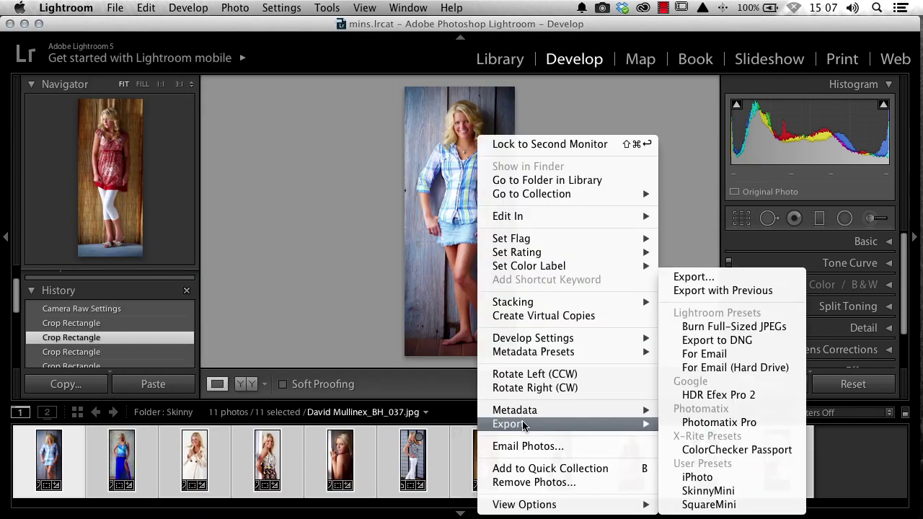
pyautogui.click(727, 495)
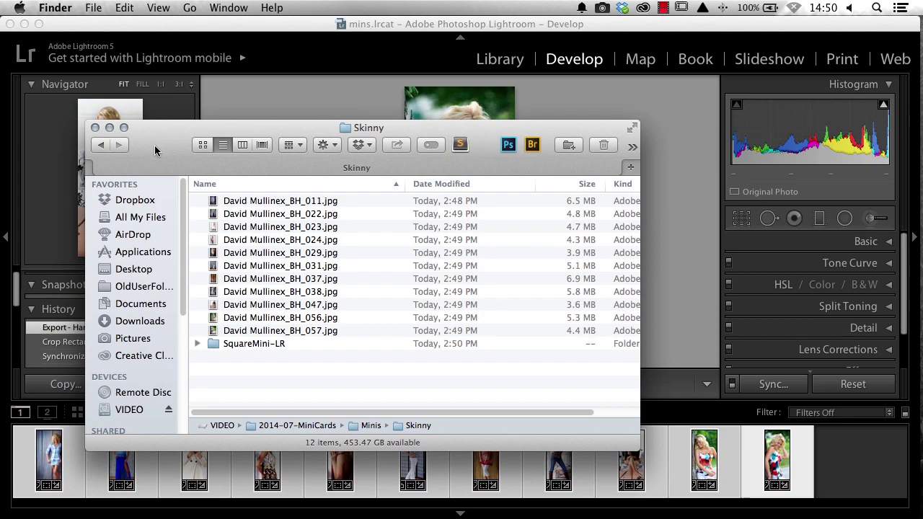
# - Expand the SquareMini-LR folder in the Skinny Finder window to list the exported files
pyautogui.moveTo(157, 150); pyautogui.dragTo(205, 110)
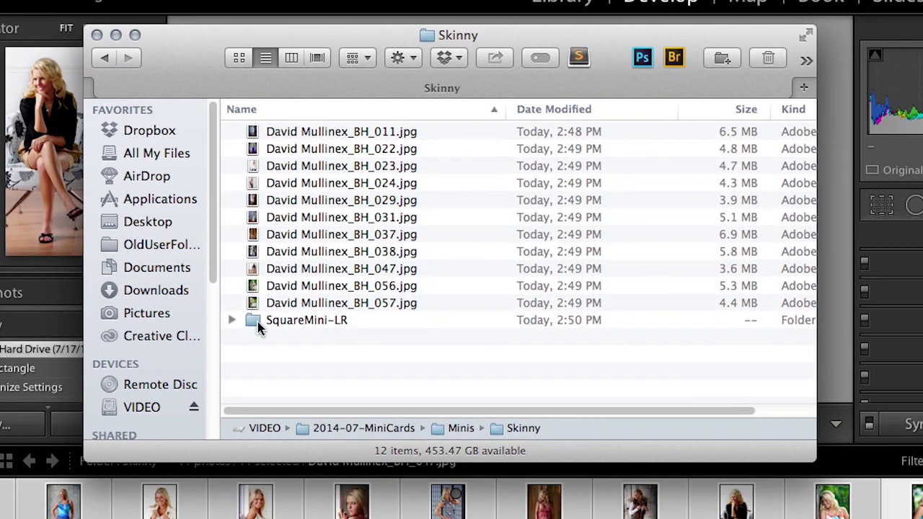
pyautogui.click(258, 321)
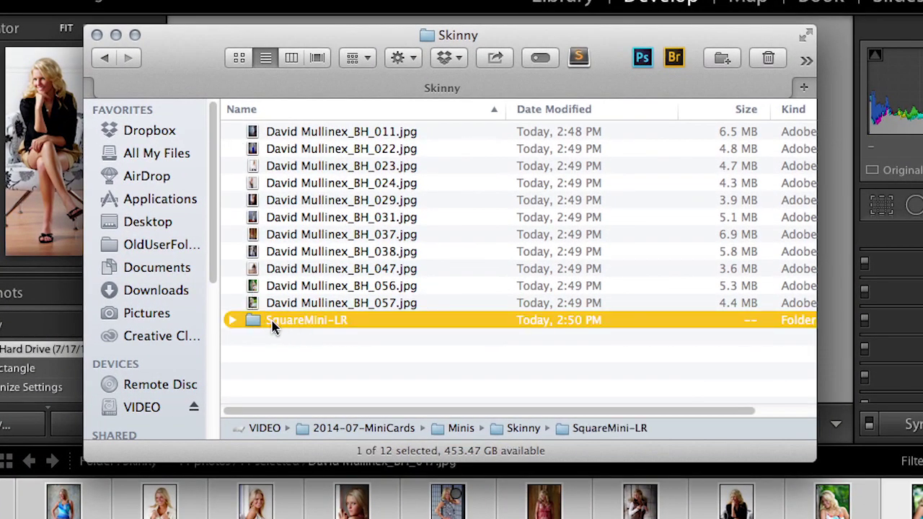
pyautogui.click(232, 320)
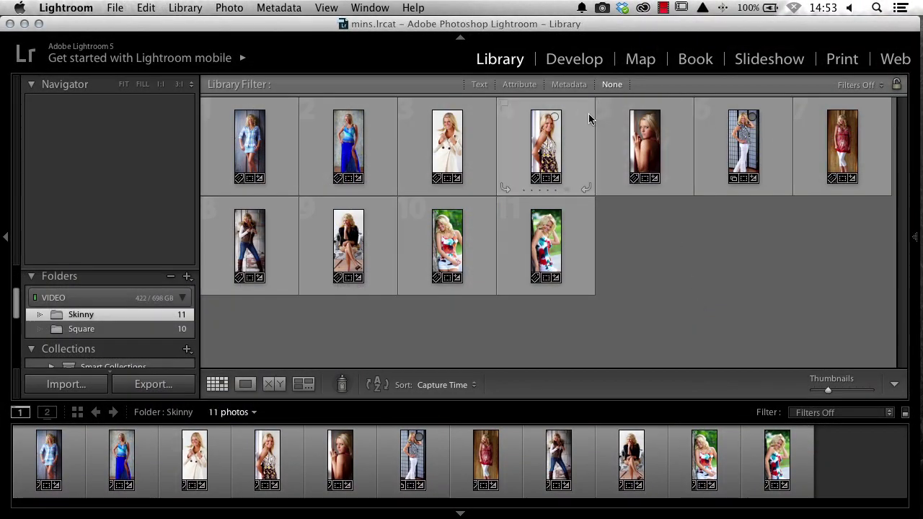
# - Select all 11 portraits in the Develop module
pyautogui.click(573, 60)
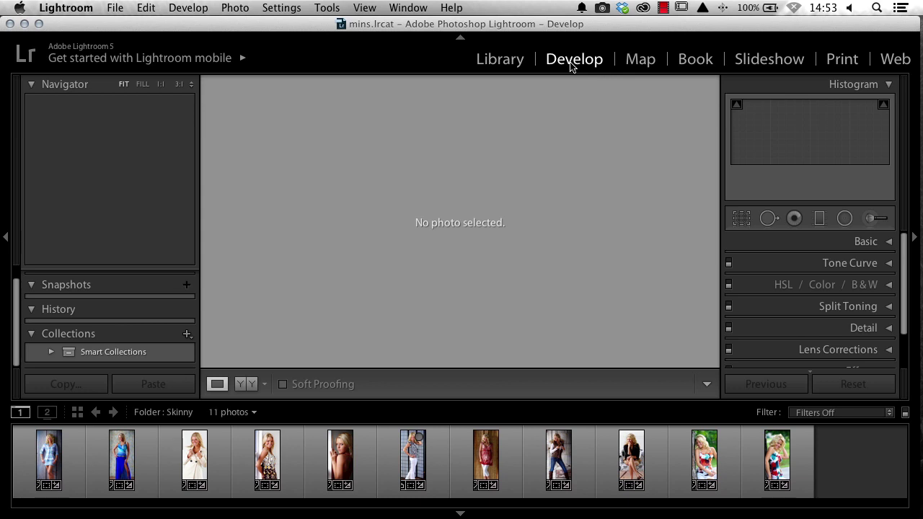
pyautogui.click(25, 455)
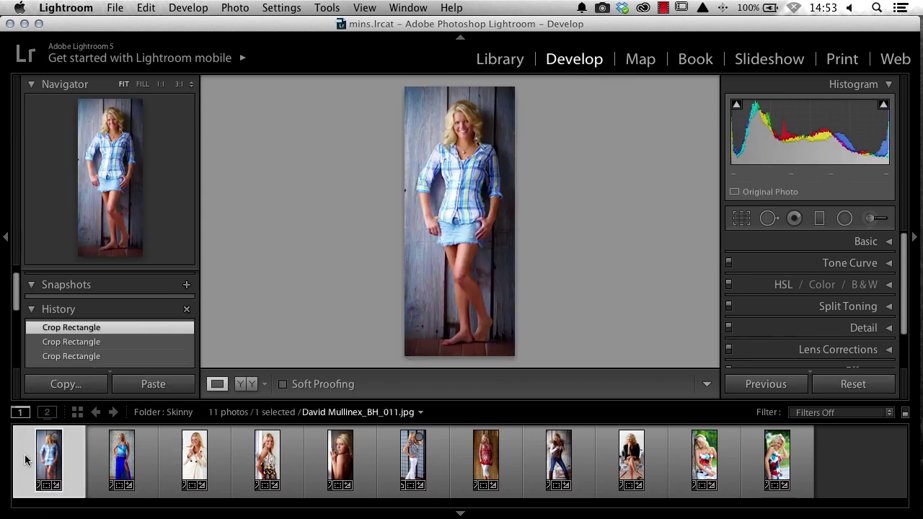
pyautogui.press('super+a')
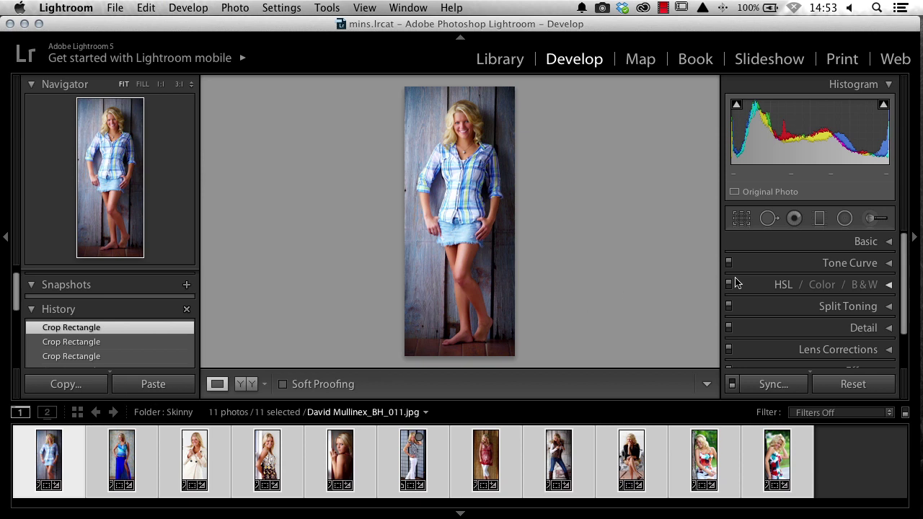
# - Set the crop aspect back to Original and synchronize it to all 11 photos
pyautogui.click(742, 219)
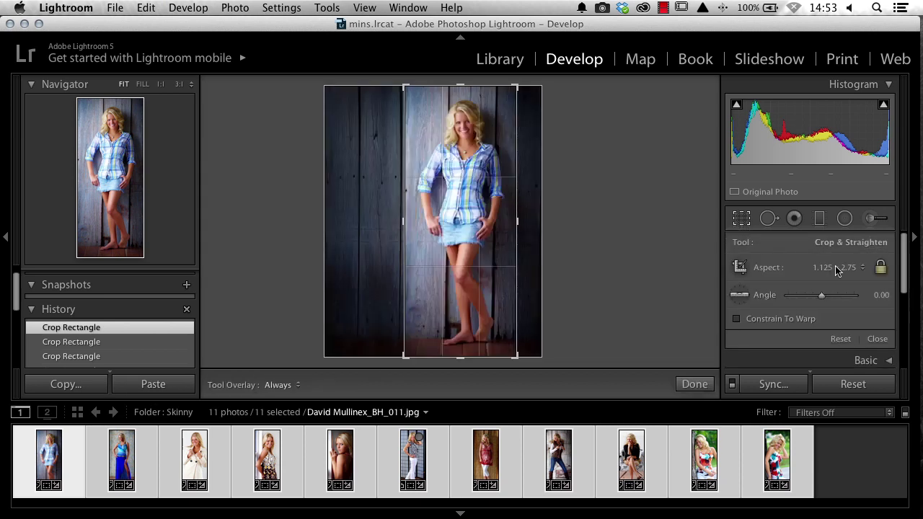
pyautogui.click(837, 268)
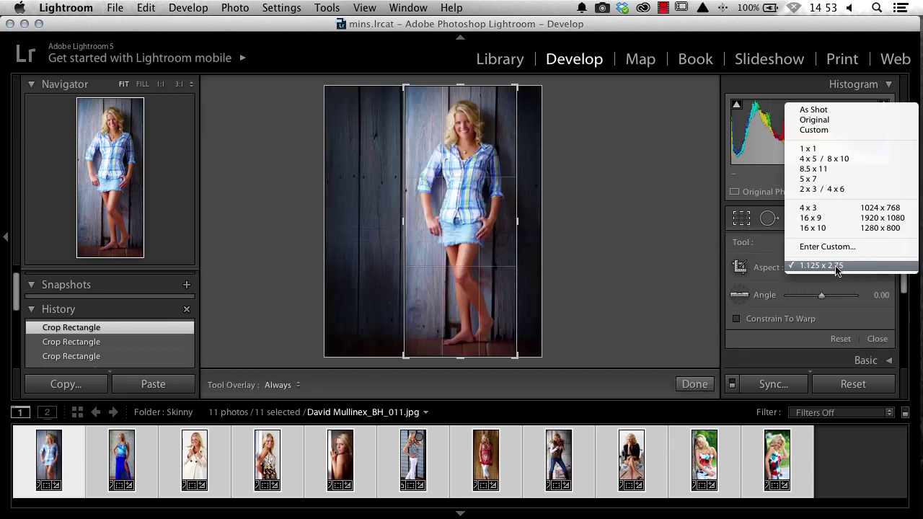
pyautogui.click(833, 118)
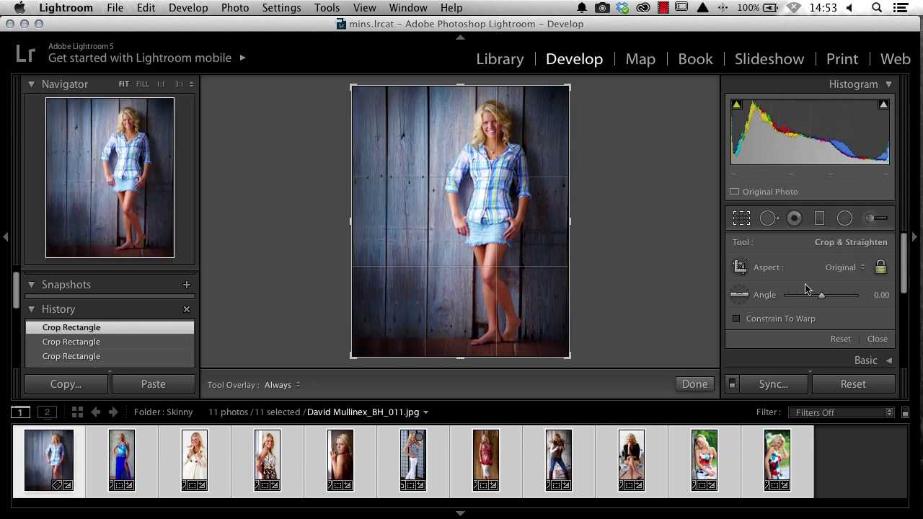
pyautogui.click(779, 385)
pyautogui.click(684, 316)
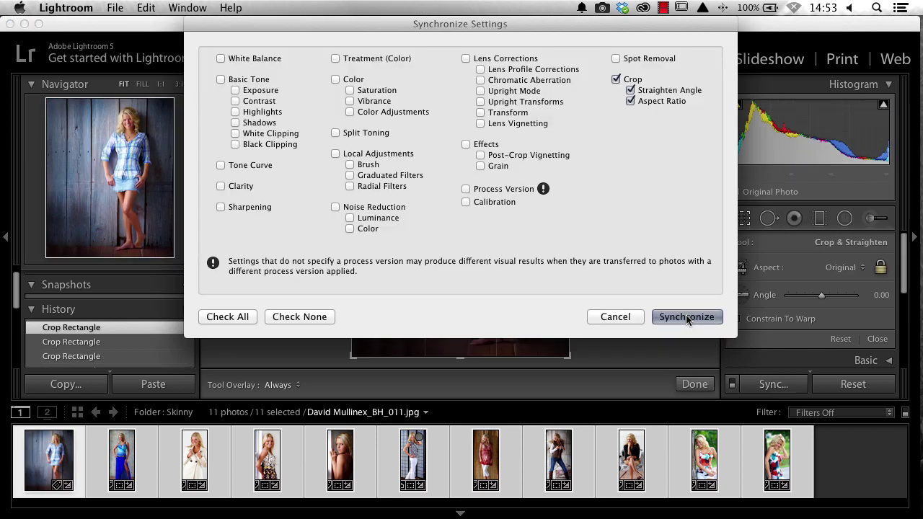